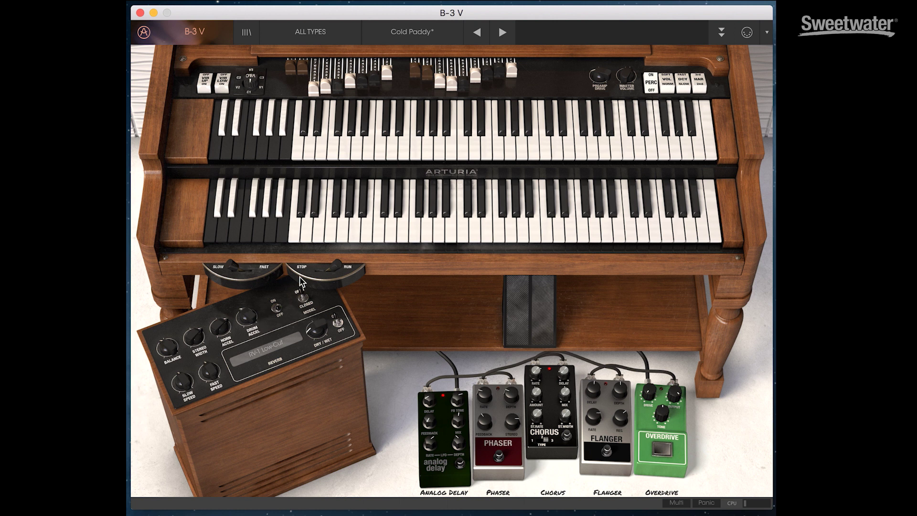
# - Show the Leslie reverb's impulse choices, from Fortisa to RSP-550 Shimmer, with RV-1 Low-Cut active
pyautogui.click(287, 343)
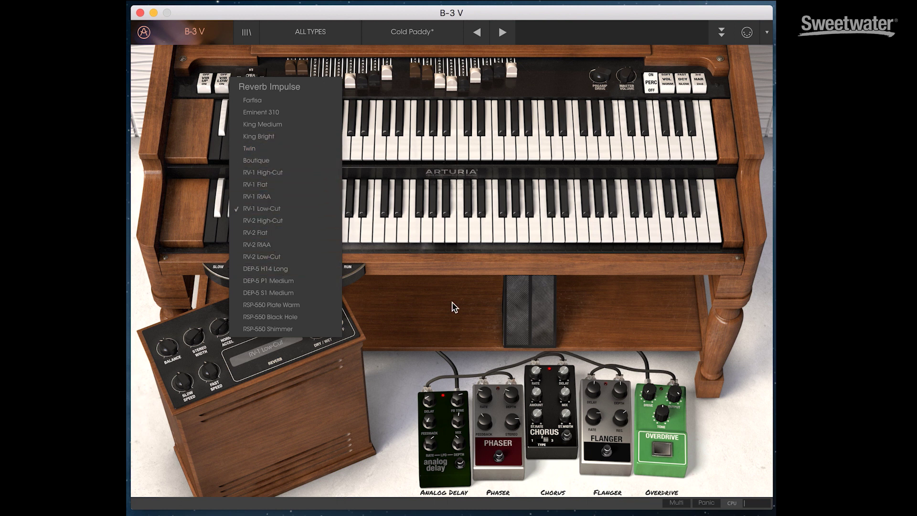
# - Dismiss the reverb list unchanged and bring up the B-3 V organ preset library
pyautogui.click(457, 313)
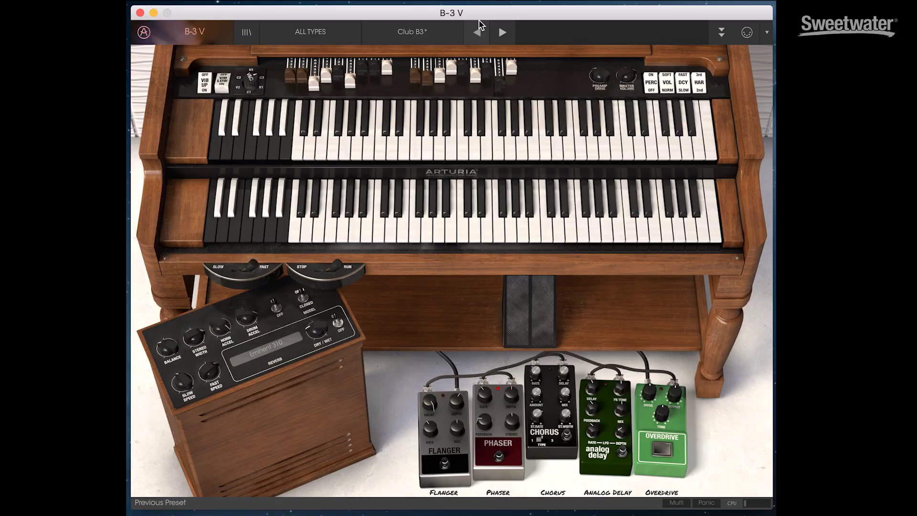
pyautogui.click(246, 33)
# - Filter the presets through the ALL TYPES categories down to Organ to reach Almond 5
pyautogui.click(296, 33)
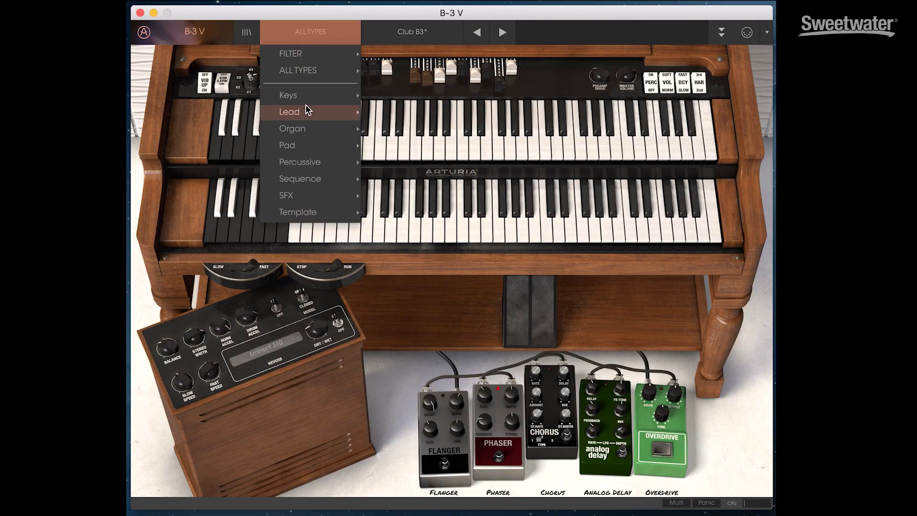
pyautogui.moveTo(304, 99)
pyautogui.moveTo(309, 118)
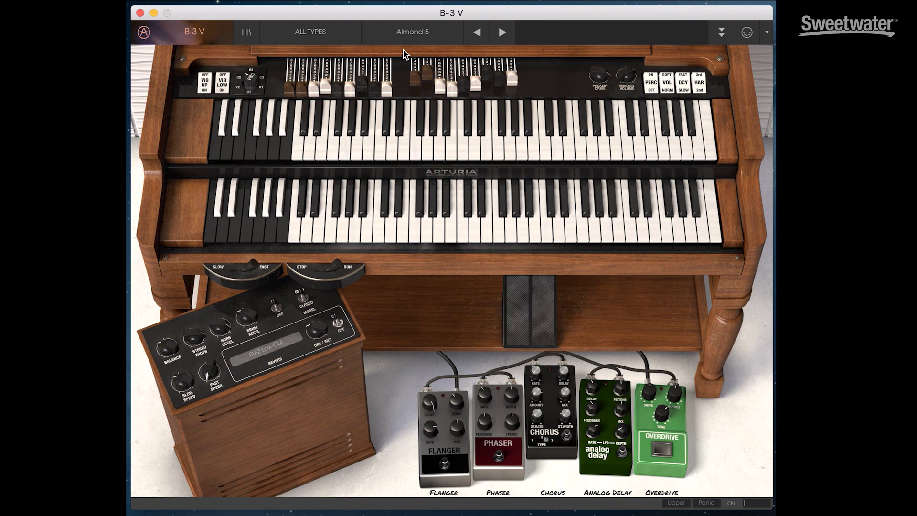
pyautogui.click(407, 37)
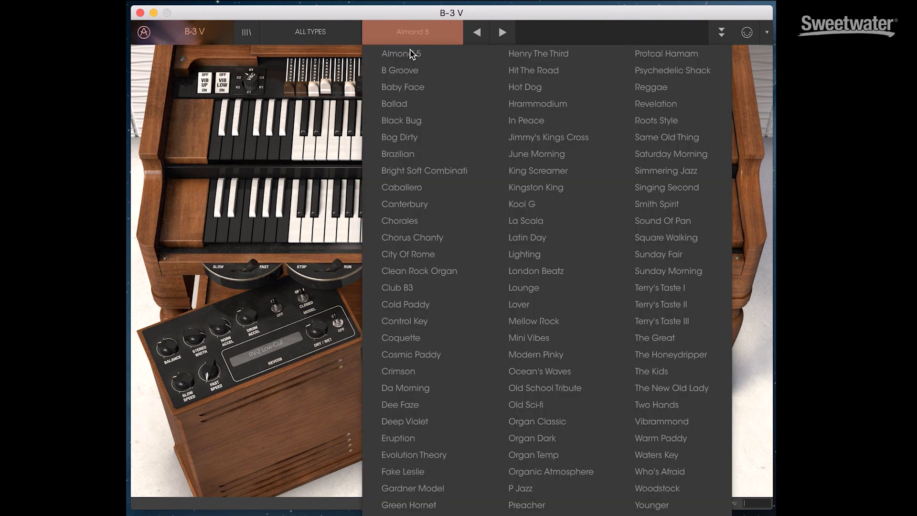
pyautogui.click(421, 152)
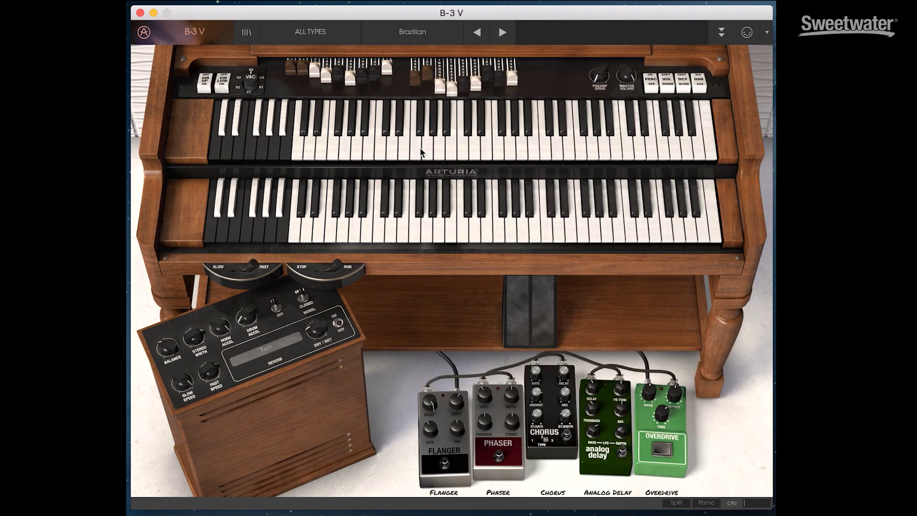
pyautogui.click(503, 30)
pyautogui.click(502, 30)
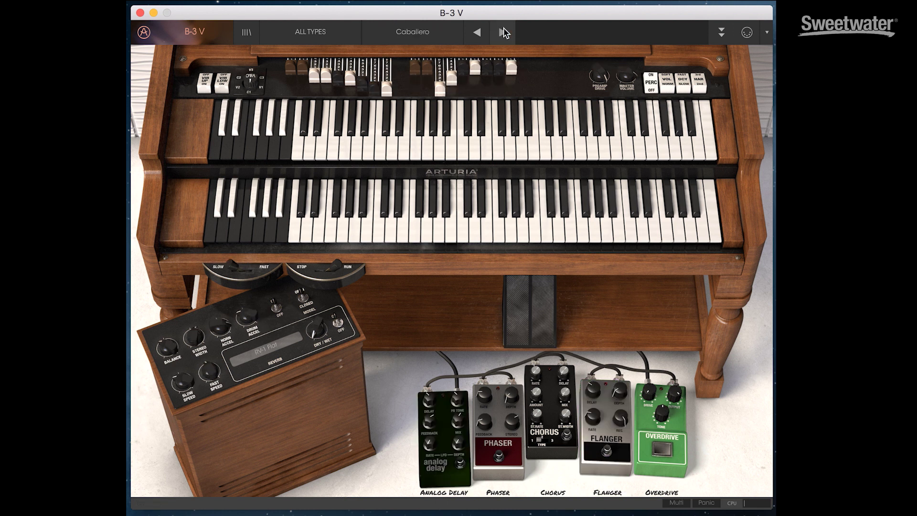
pyautogui.click(502, 30)
pyautogui.click(502, 31)
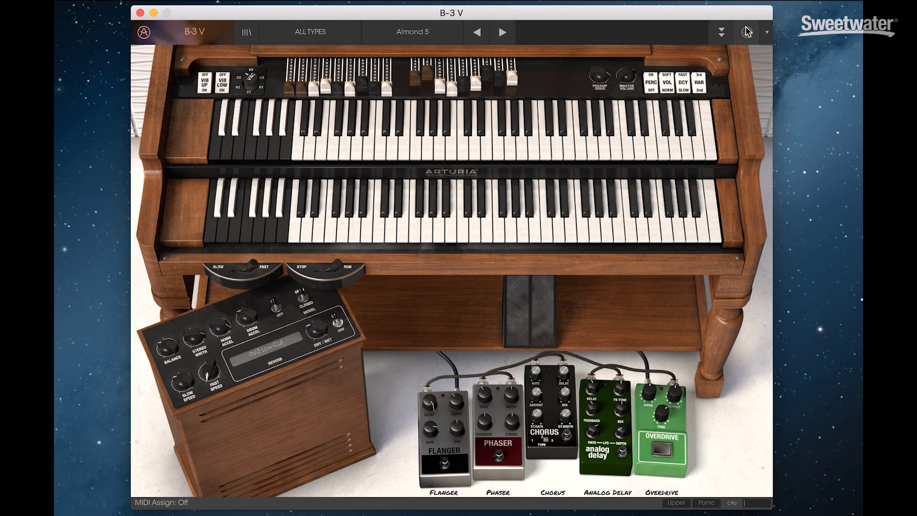
pyautogui.click(748, 32)
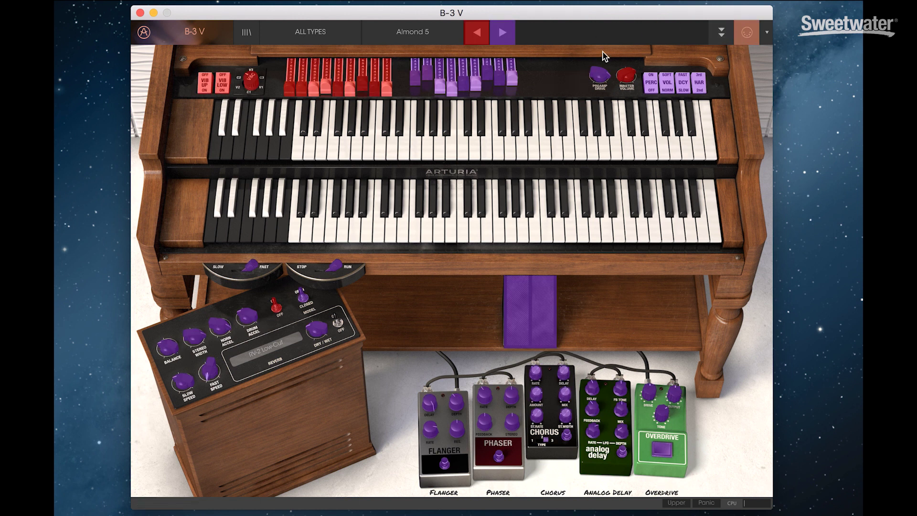
pyautogui.click(767, 32)
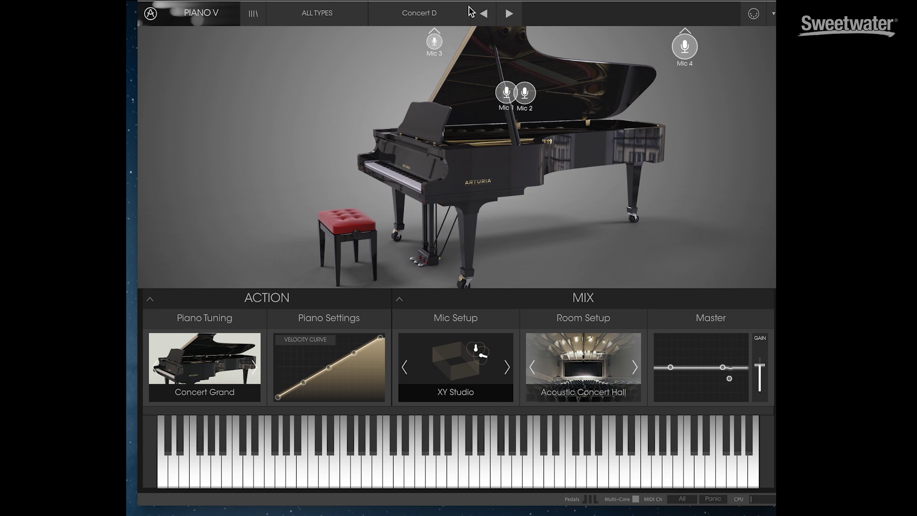
# - Audition the Classical Upright and Classical U3 presets, then return to the Concert D grand
pyautogui.click(482, 13)
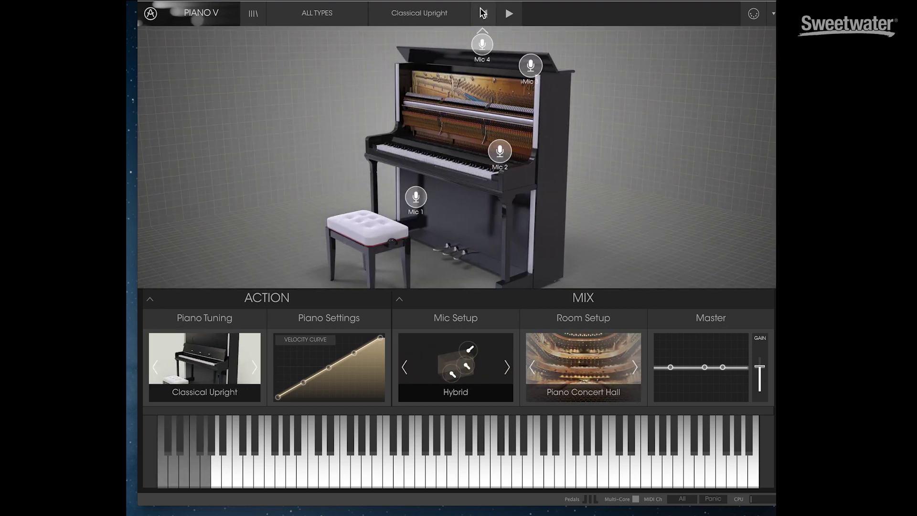
pyautogui.click(510, 13)
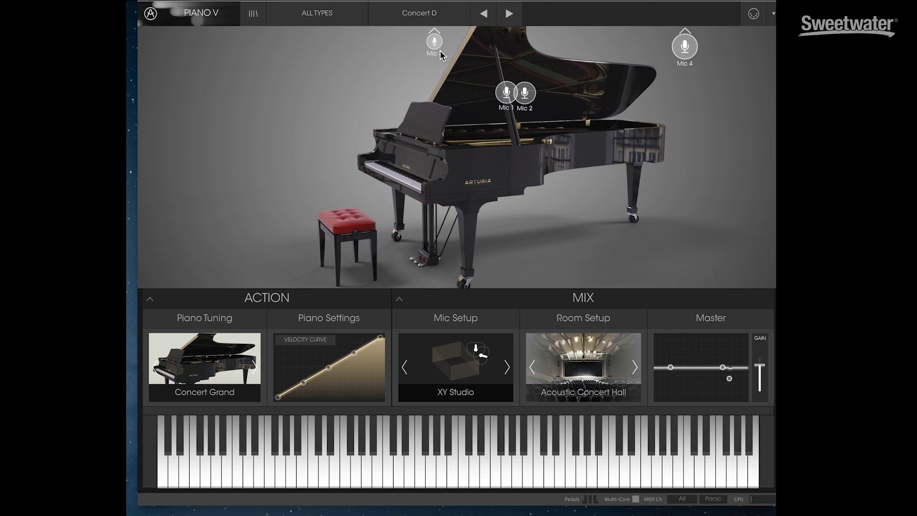
pyautogui.click(483, 14)
pyautogui.click(484, 14)
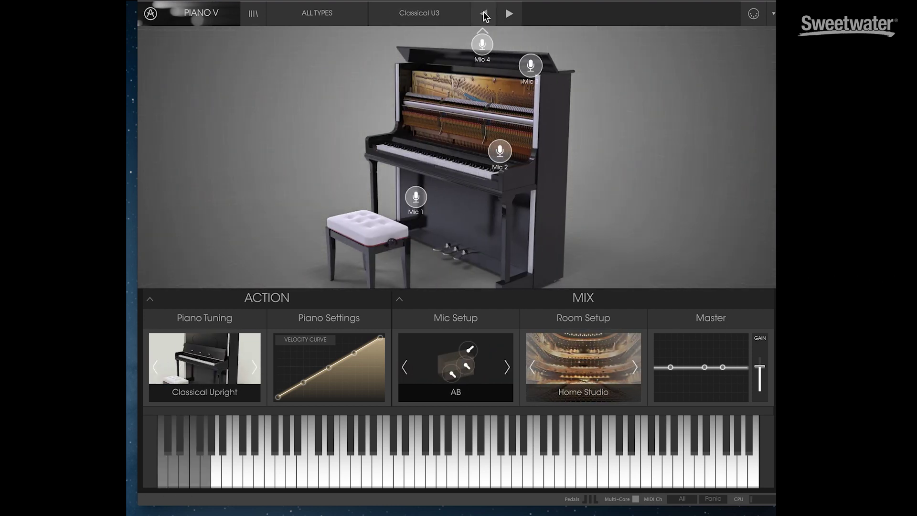
pyautogui.click(509, 13)
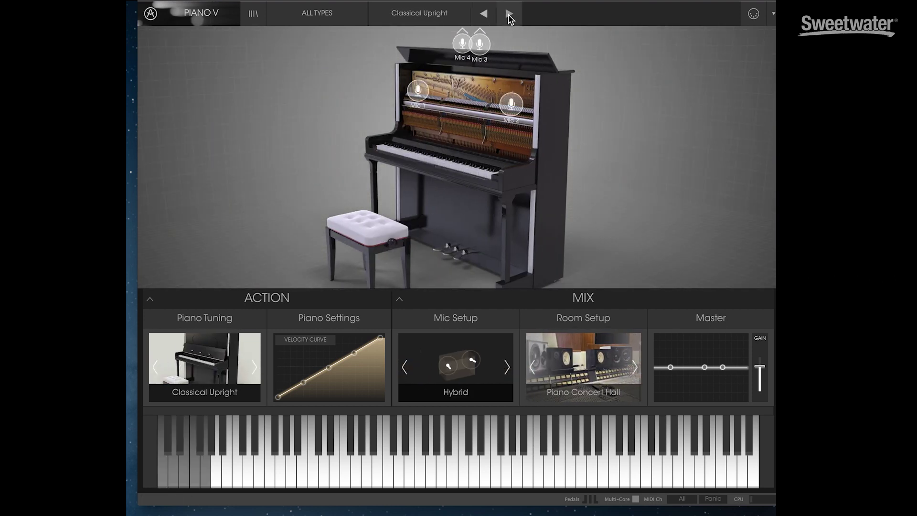
pyautogui.click(509, 15)
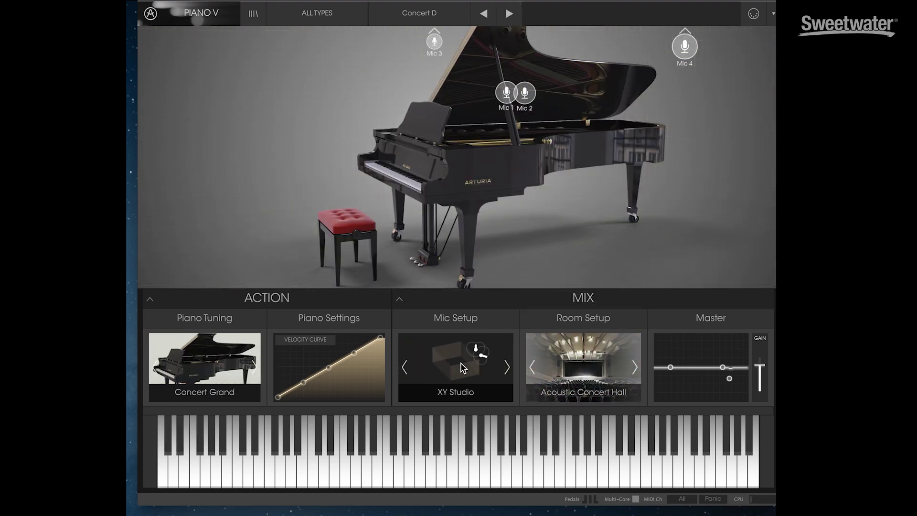
# - In the MIX panel, step Room Setup three times to Home Studio, then show the mechanics controls
pyautogui.click(401, 300)
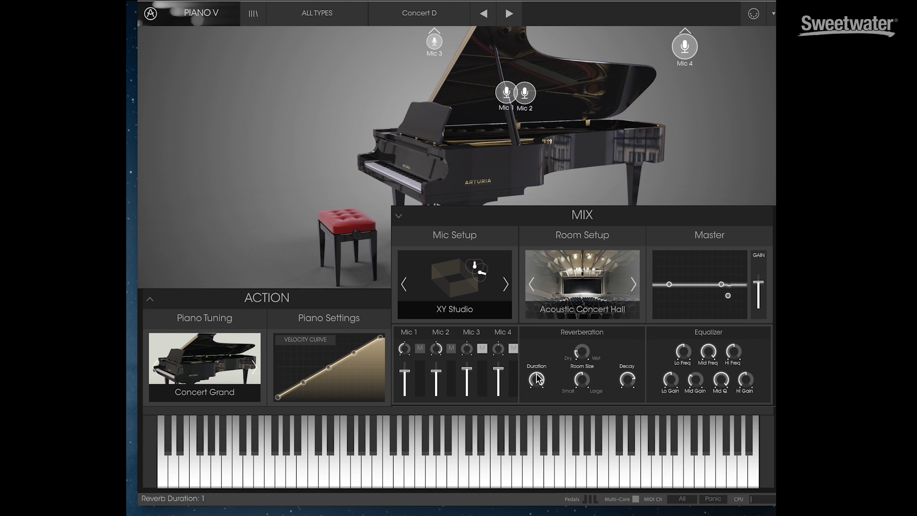
pyautogui.click(632, 285)
pyautogui.click(632, 285)
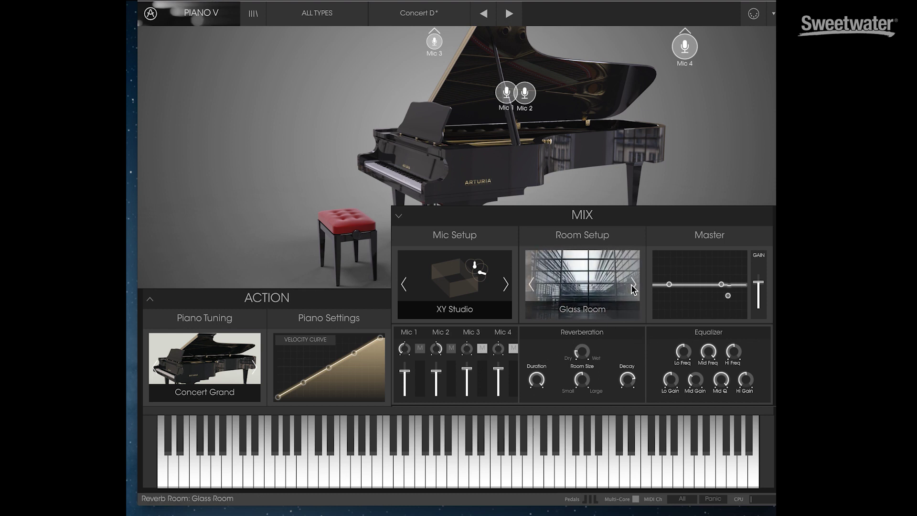
pyautogui.click(633, 285)
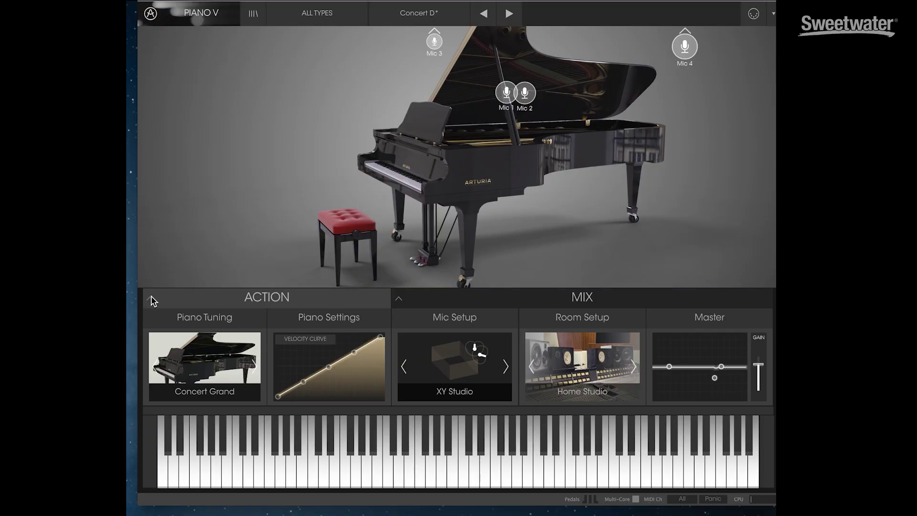
pyautogui.click(150, 297)
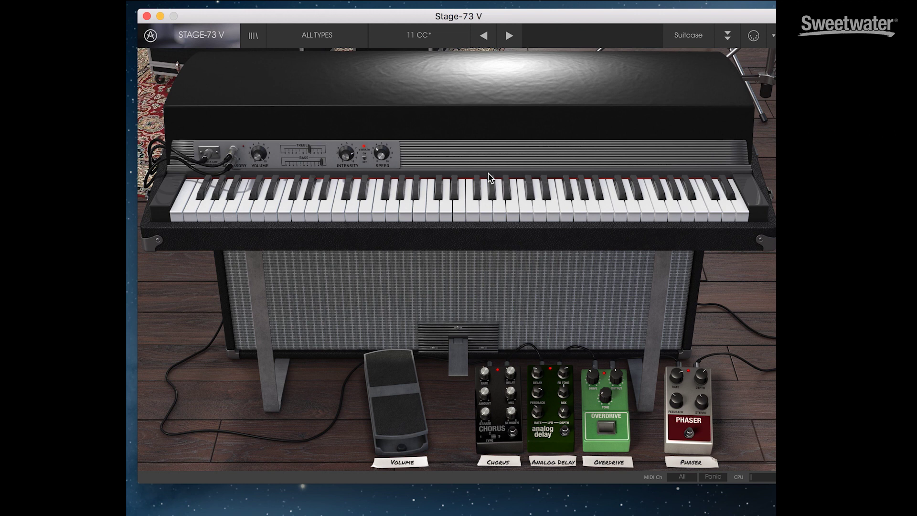
# - Lift the Stage-73 V piano lid to reveal the tines
pyautogui.click(726, 37)
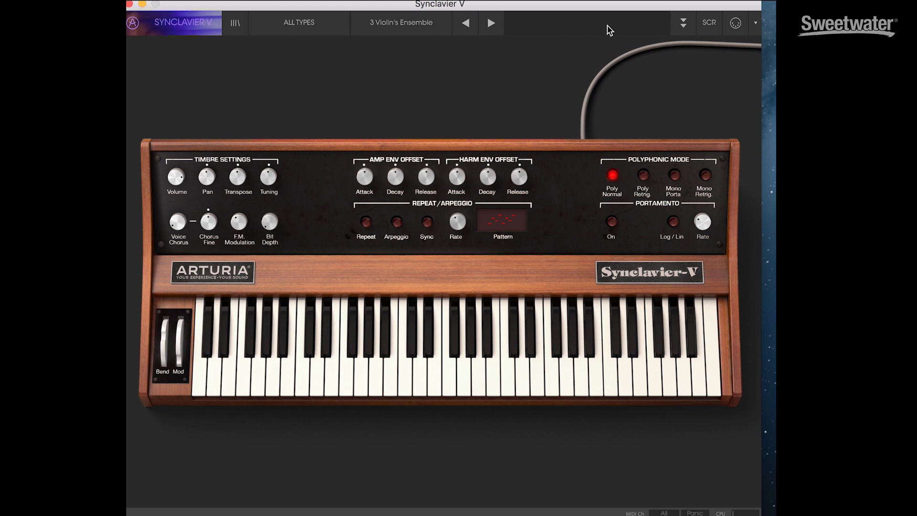
# - Reveal the advanced panel with partial settings, amplitude and harmonic envelopes, vibrato and stereo
pyautogui.click(683, 24)
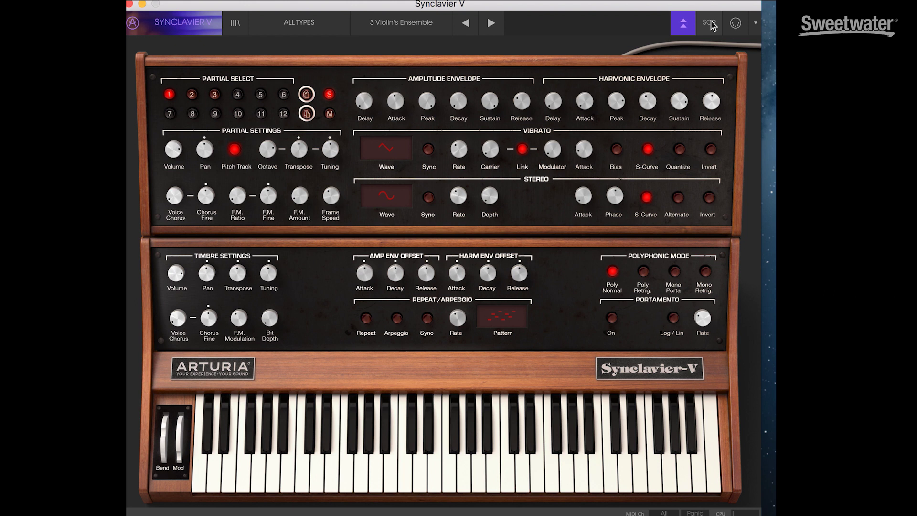
# - Page through the SCR screen's Key Dynamics, Time Slices, Mixer, Mods and FX views to Settings
pyautogui.click(710, 22)
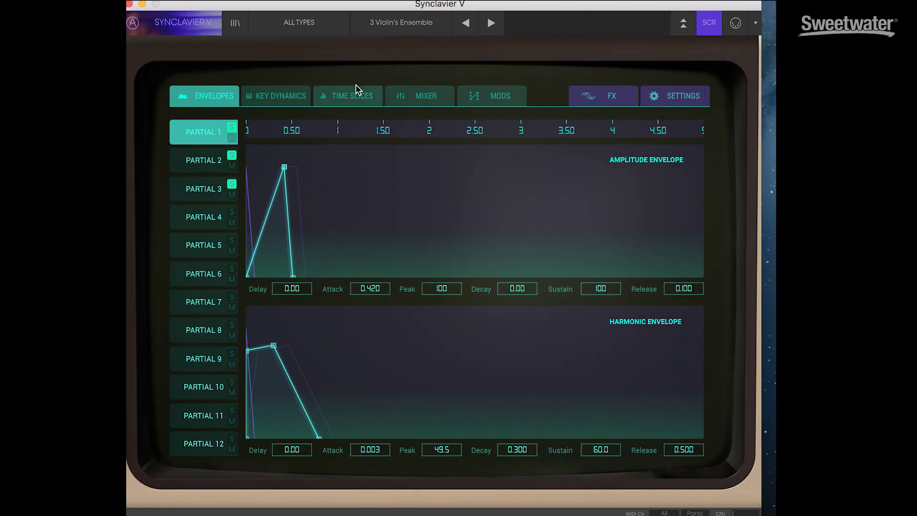
pyautogui.click(274, 101)
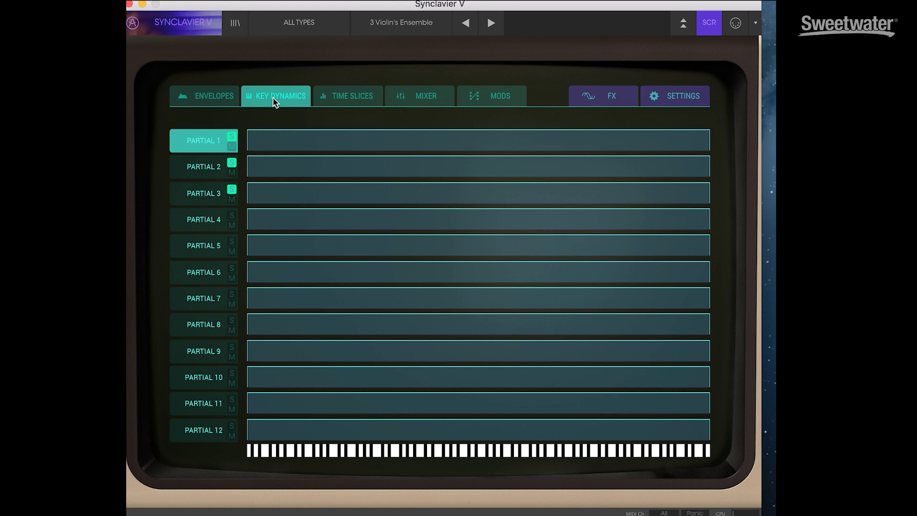
pyautogui.click(349, 96)
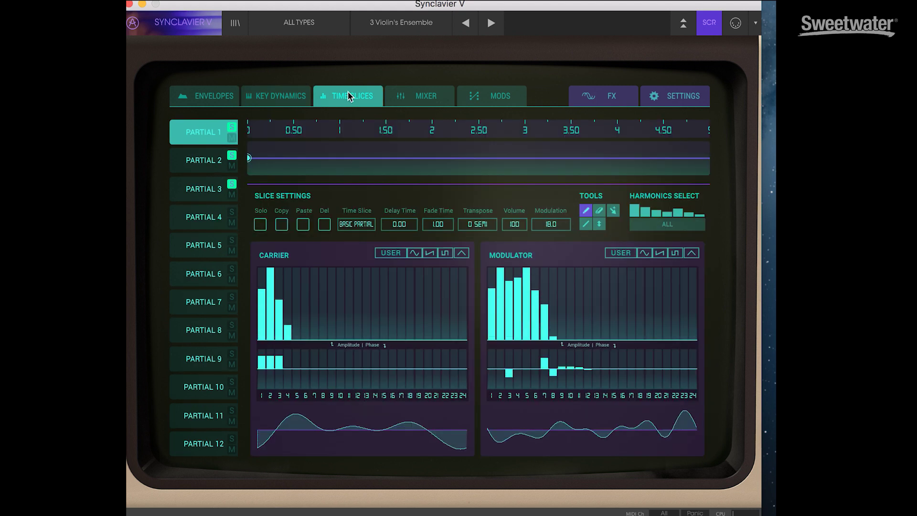
pyautogui.click(425, 95)
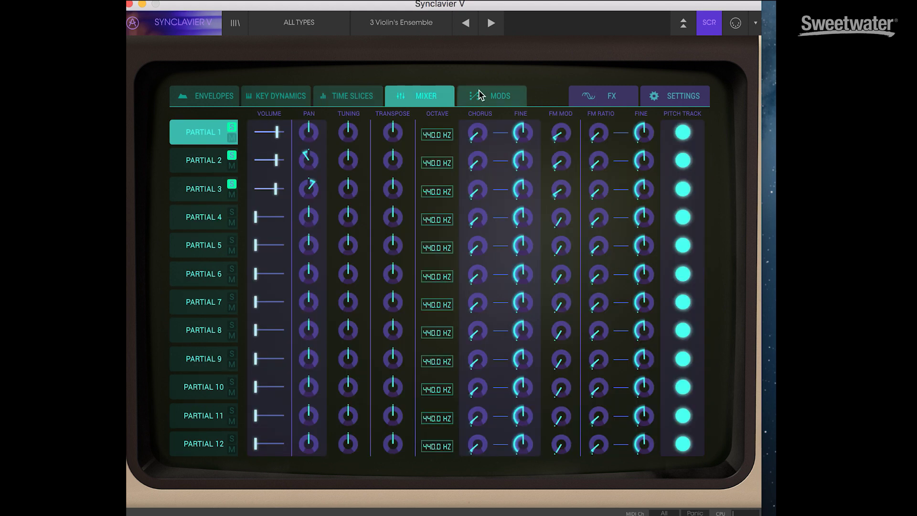
pyautogui.click(494, 94)
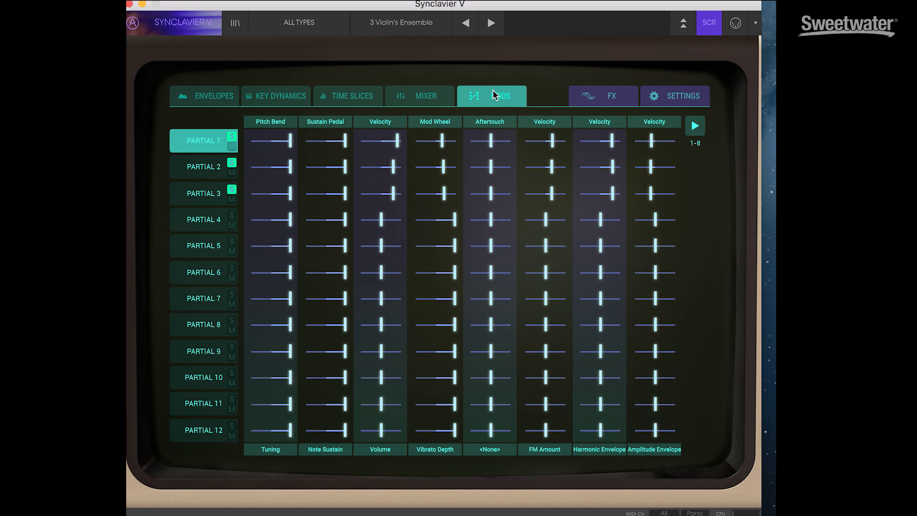
pyautogui.click(603, 94)
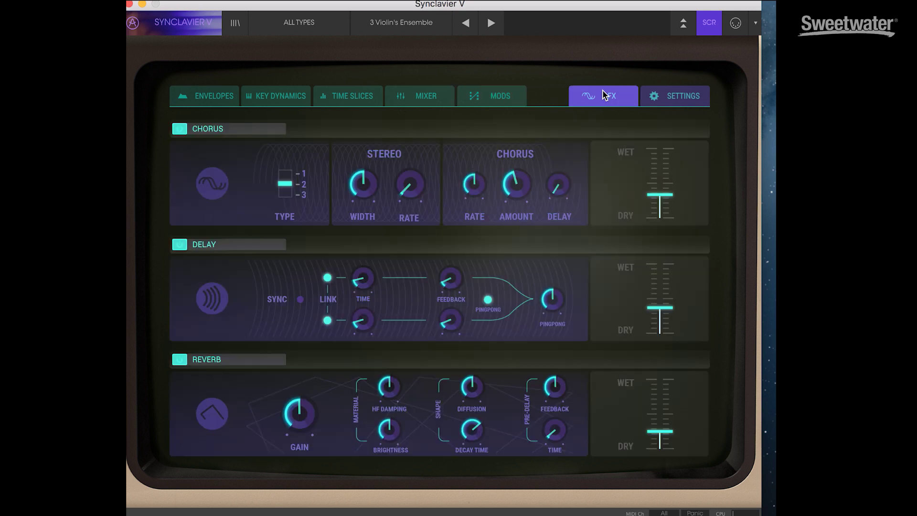
pyautogui.click(680, 95)
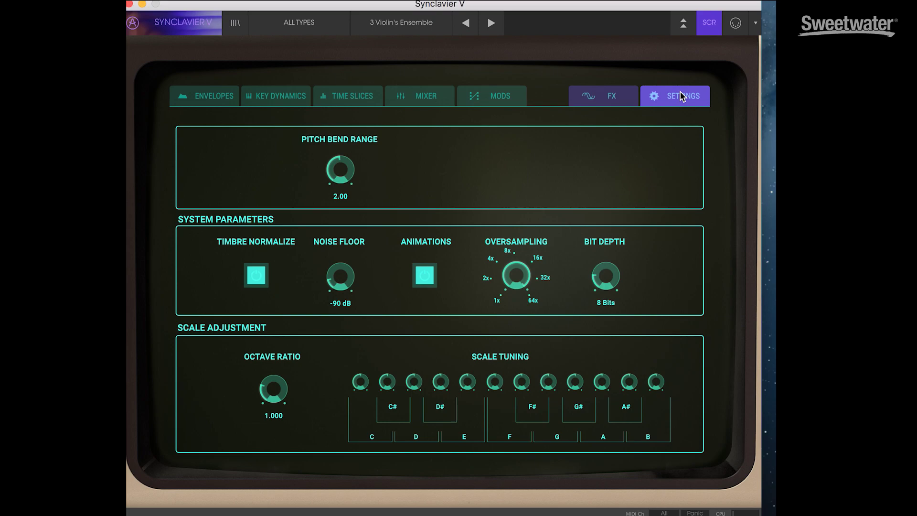